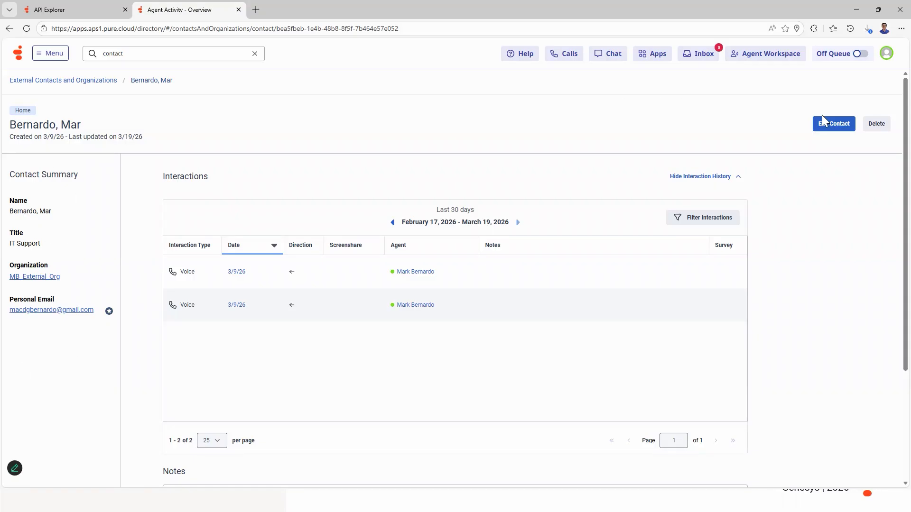
Open the current contact for editing, check its empty Mobile phone number field, and save and close the form
click(834, 124)
scroll(651, 281, down, 5)
click(535, 340)
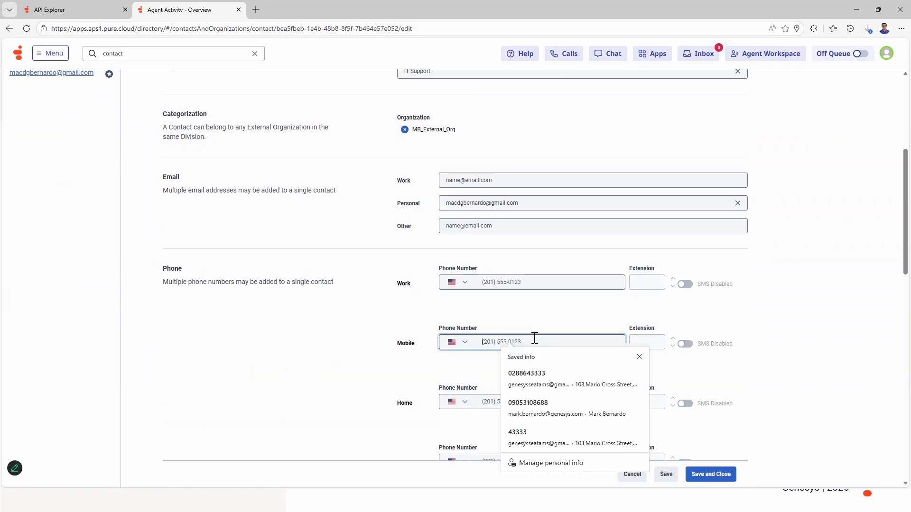
click(718, 475)
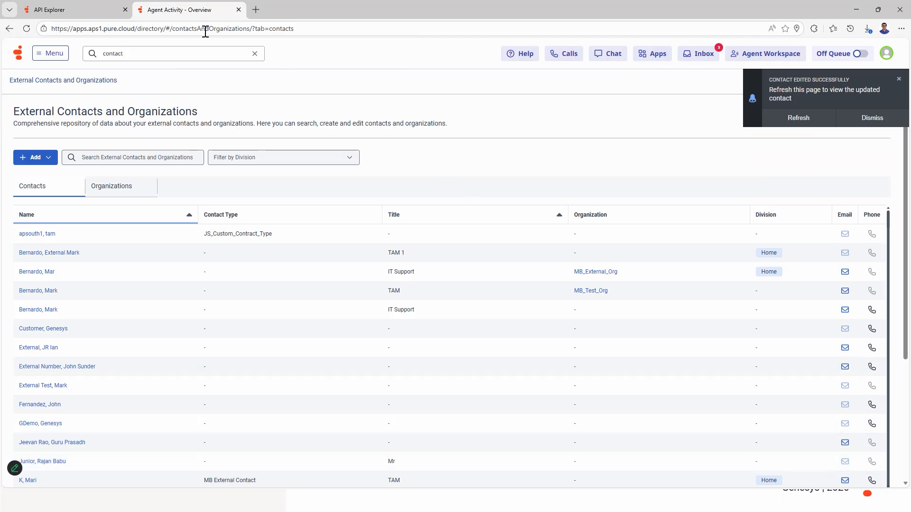
Switch to the API Explorer and expand the PATCH /api/v2/externalcontacts/contacts/{contactId}/identifiers operation under External Contacts
click(54, 8)
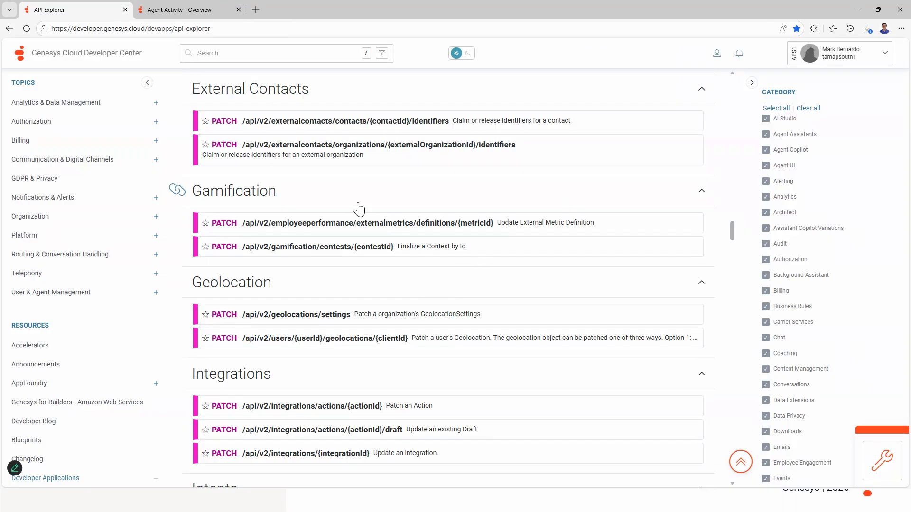
scroll(359, 208, up, 1)
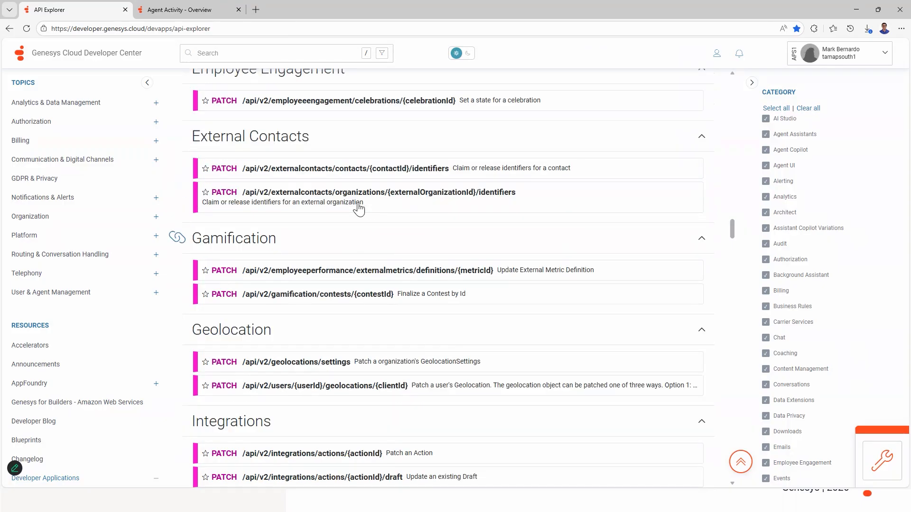
click(299, 176)
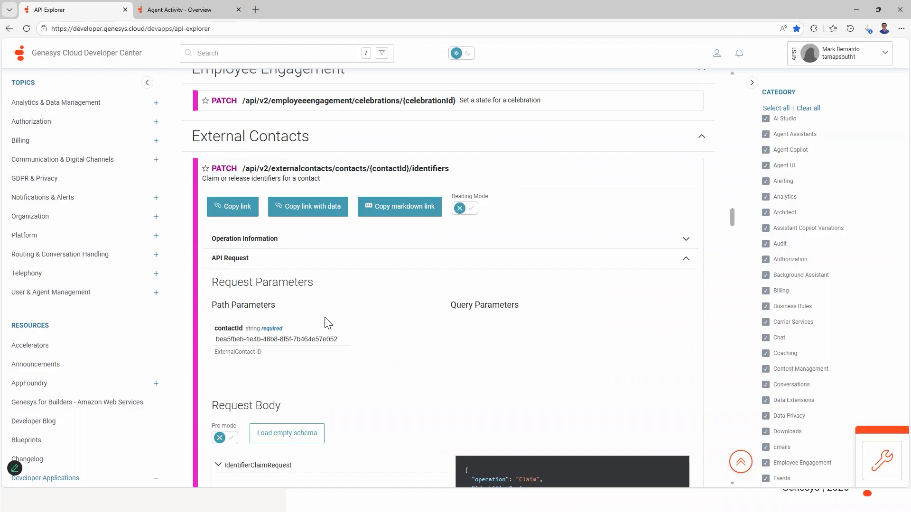
Compare the contactId path parameter with the ID in the page address of the IT Support contact in MB_External_Org
drag(345, 339, 214, 340)
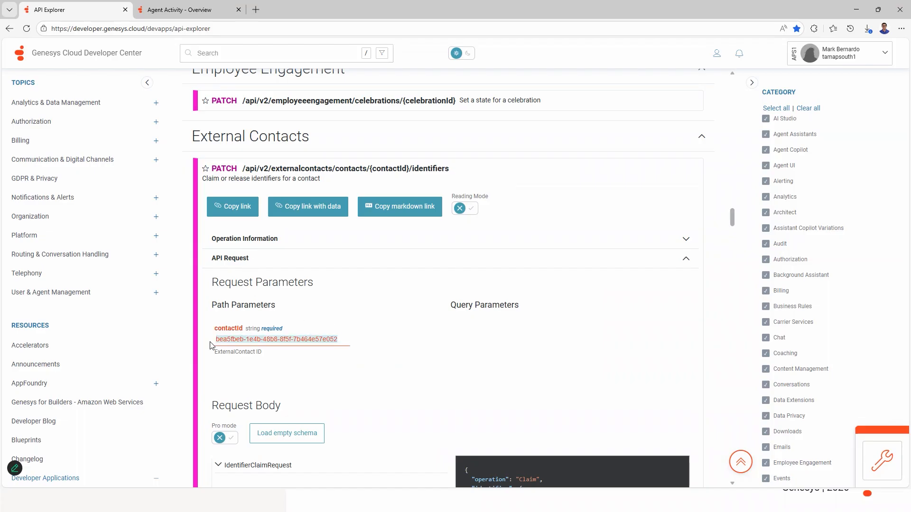
click(181, 11)
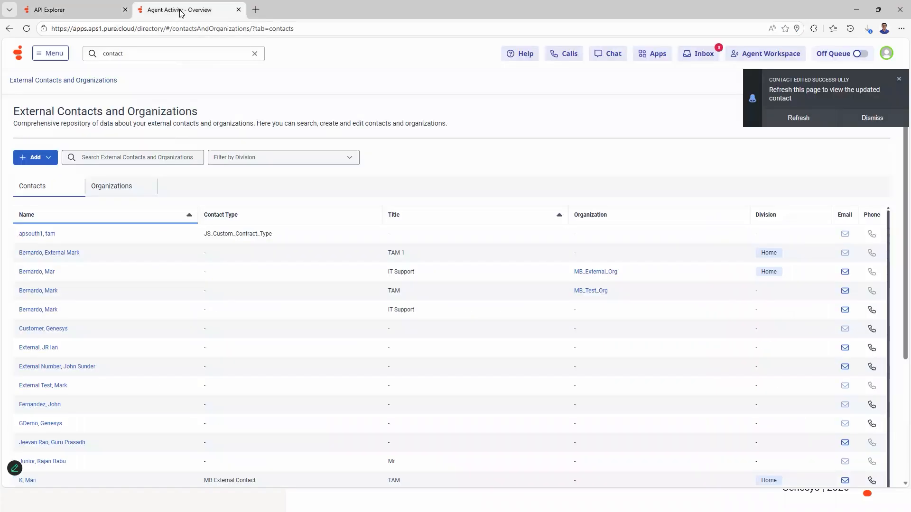
click(39, 272)
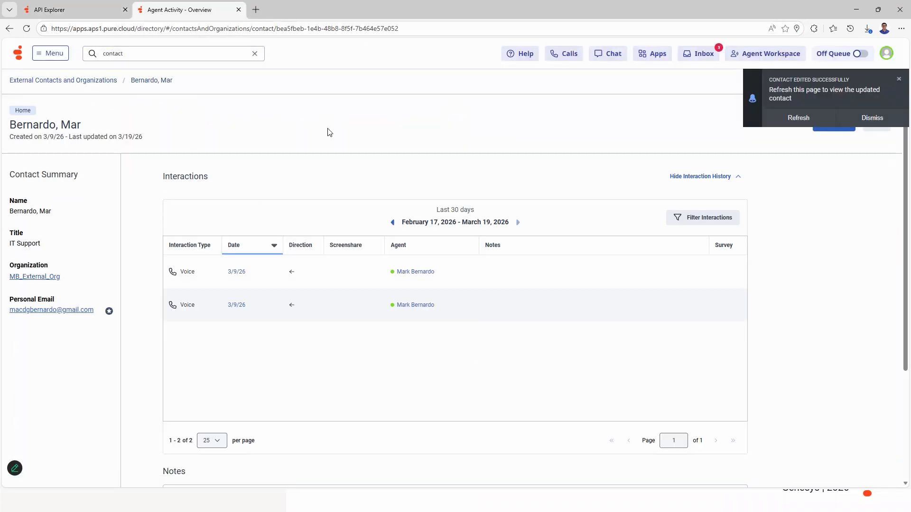
click(428, 27)
drag(428, 27, 285, 29)
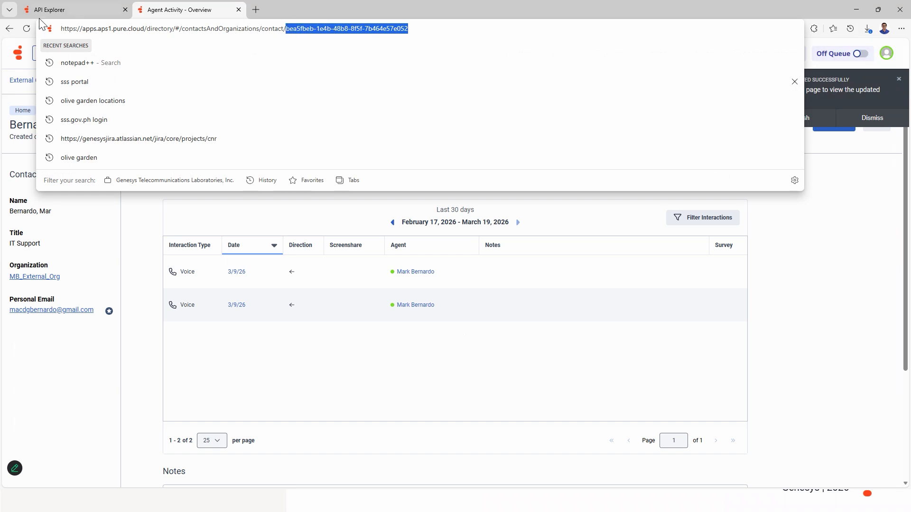
click(58, 14)
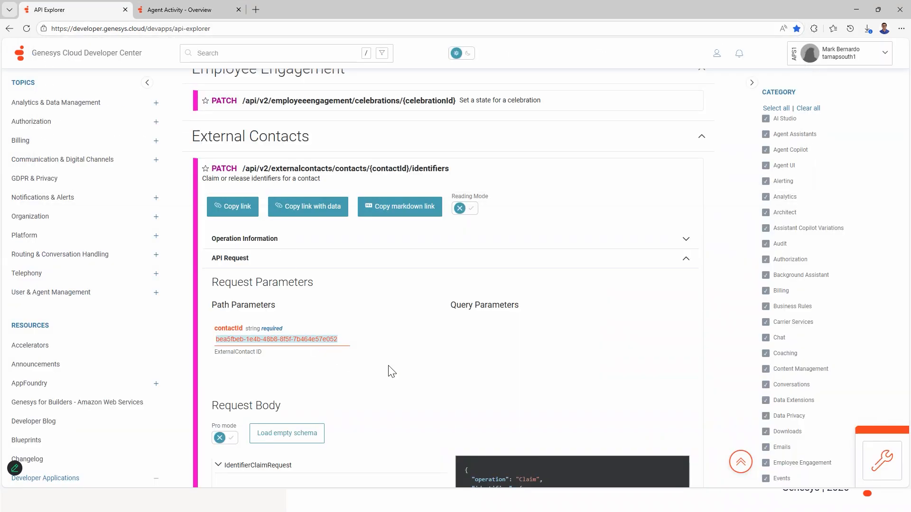
Review the operation options in the IdentifierClaimRequest body and keep Claim selected
scroll(393, 341, down, 2)
scroll(286, 317, down, 2)
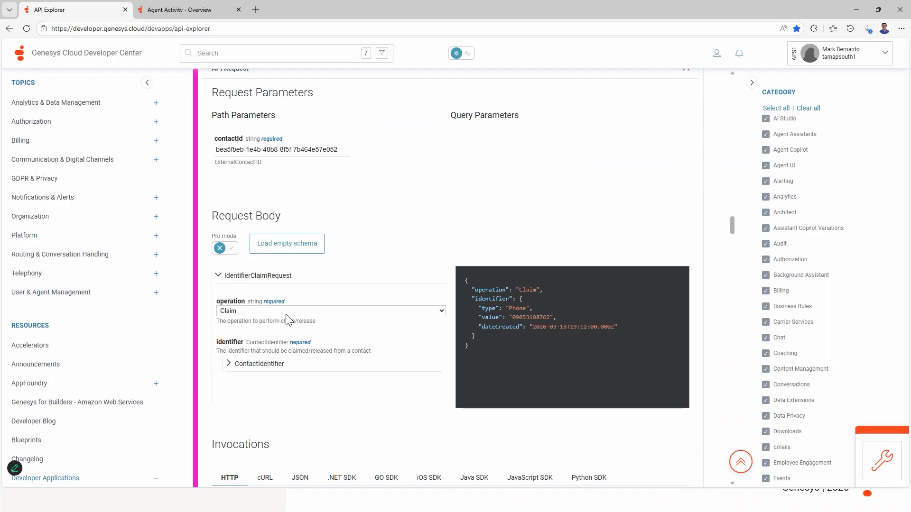
click(286, 313)
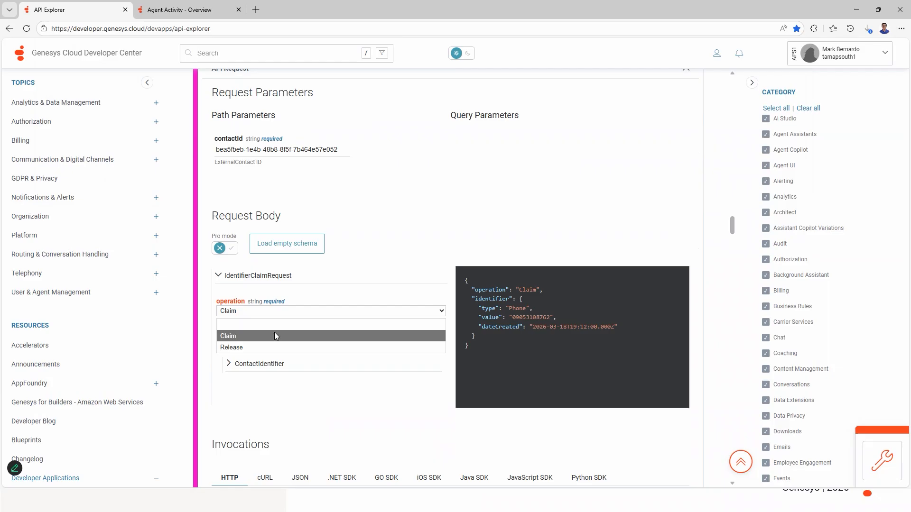
click(303, 394)
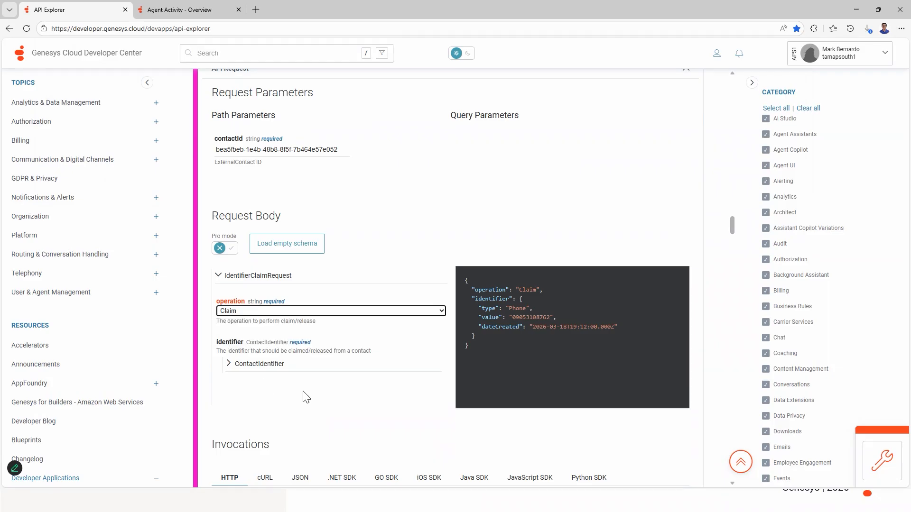
Expand the ContactIdentifier section of the request body and choose Phone as the identifier type
scroll(228, 321, down, 1)
click(228, 318)
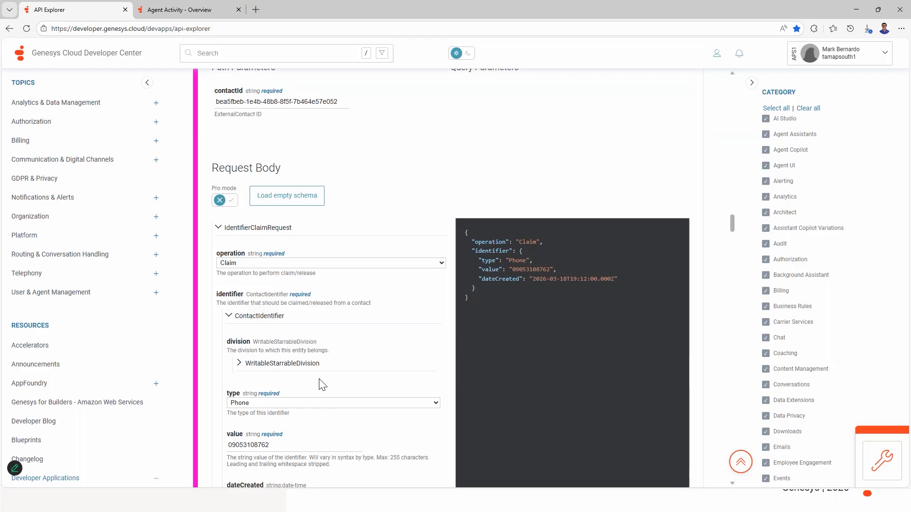
scroll(322, 385, down, 1)
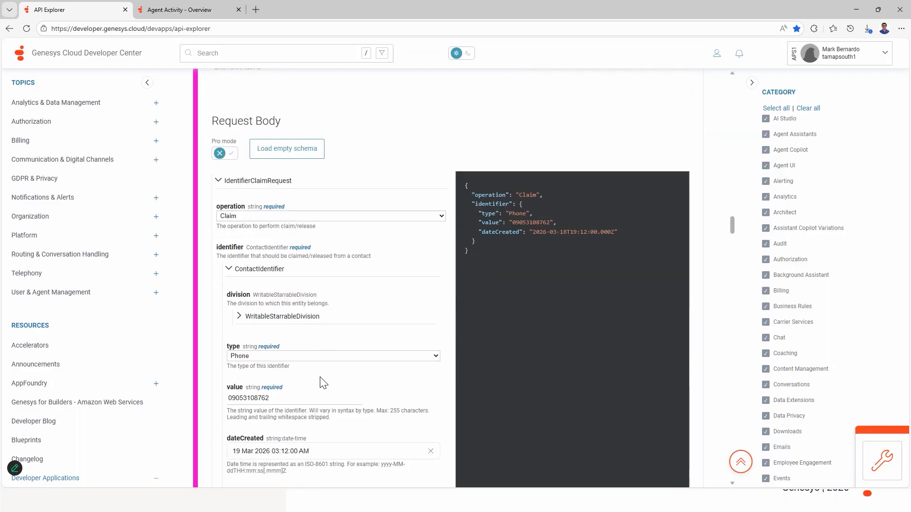
click(290, 355)
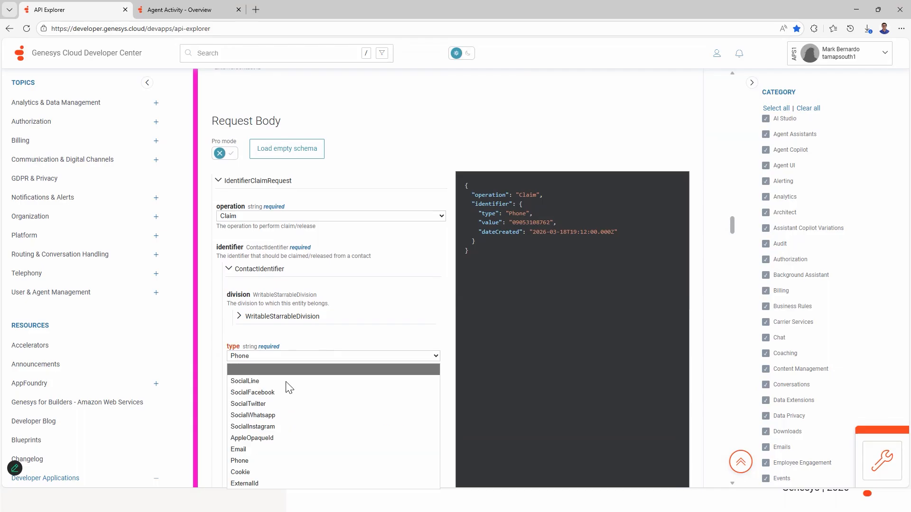
click(276, 458)
Check the phone number entered as the identifier's value
click(292, 403)
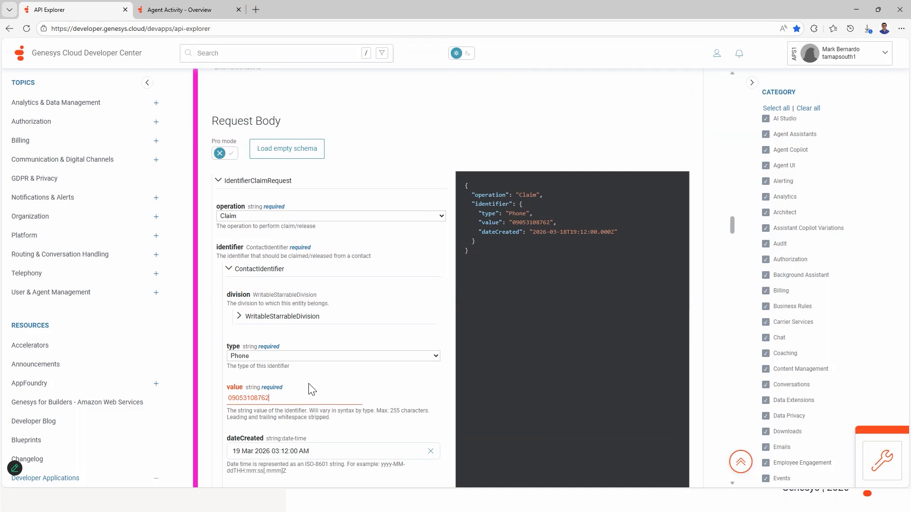
scroll(265, 381, down, 1)
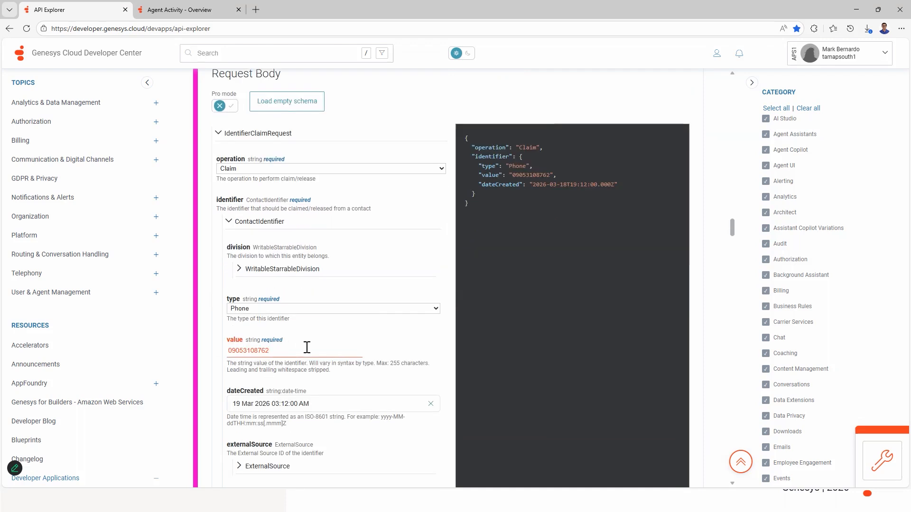
drag(306, 350, 226, 358)
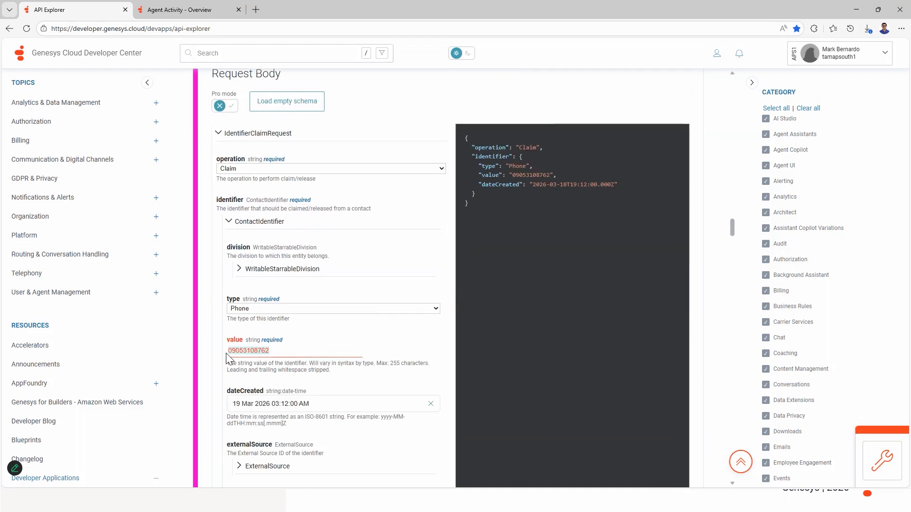
click(205, 417)
Set the identifier's dateCreated to 19 Mar 2026 03:27:00 AM
click(328, 408)
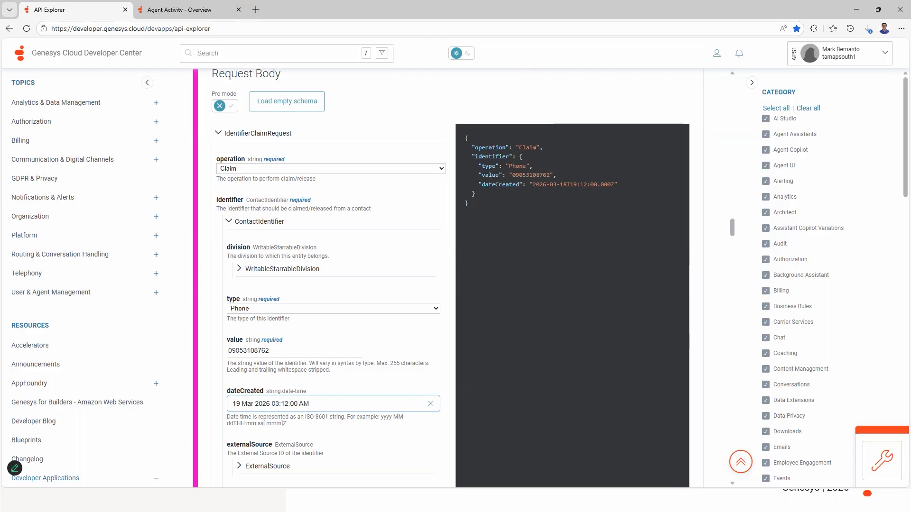
click(679, 411)
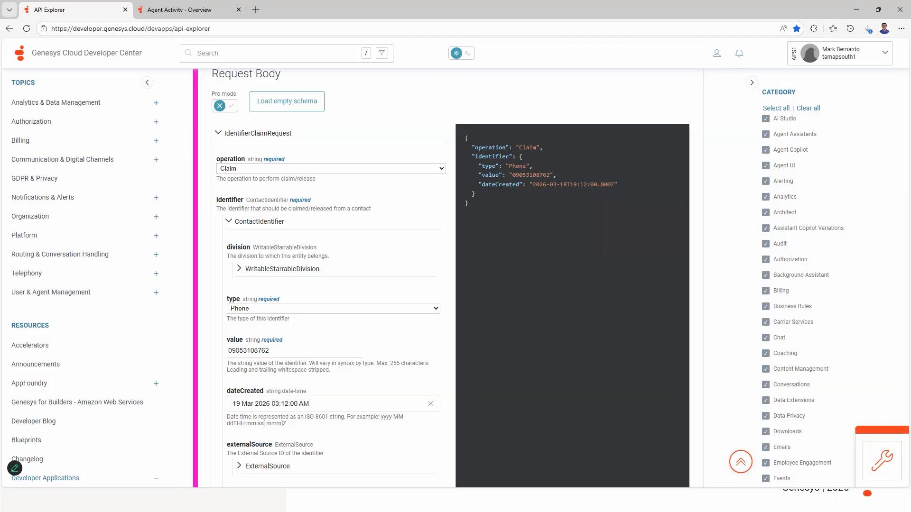
click(346, 405)
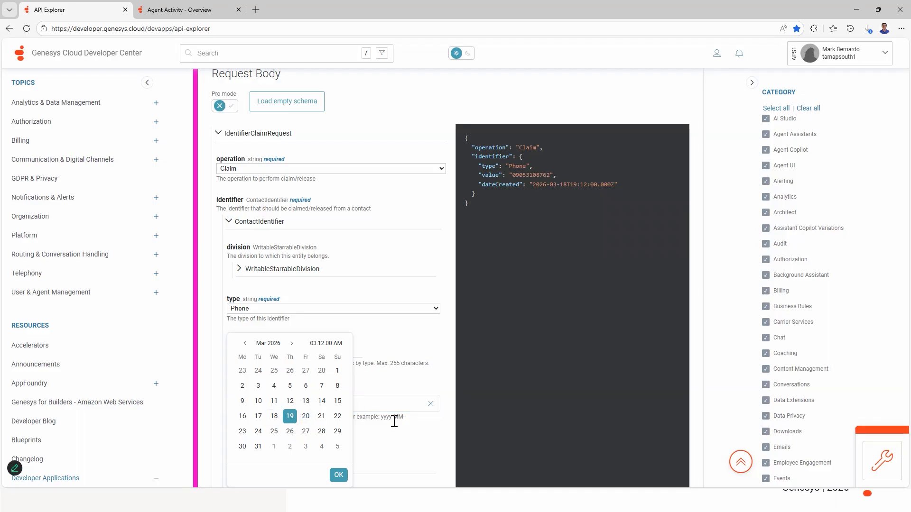
click(374, 429)
click(336, 403)
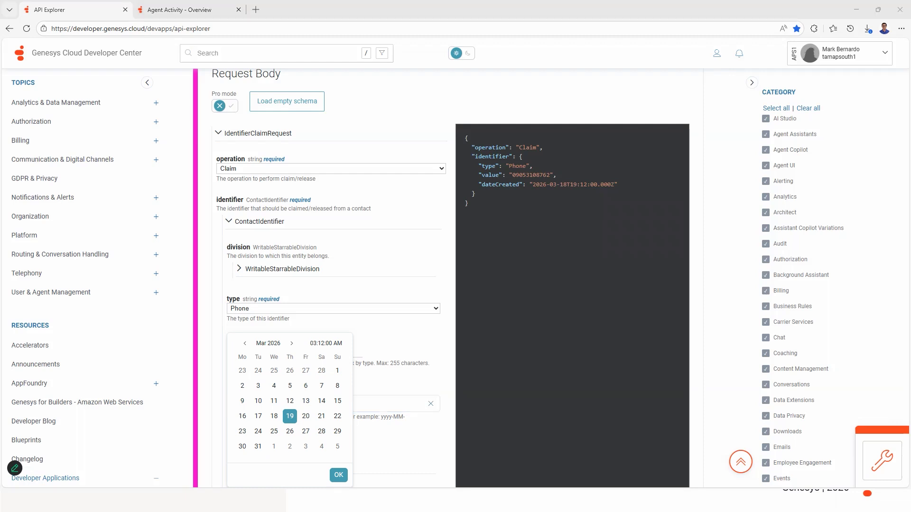
click(324, 351)
scroll(274, 427, down, 3)
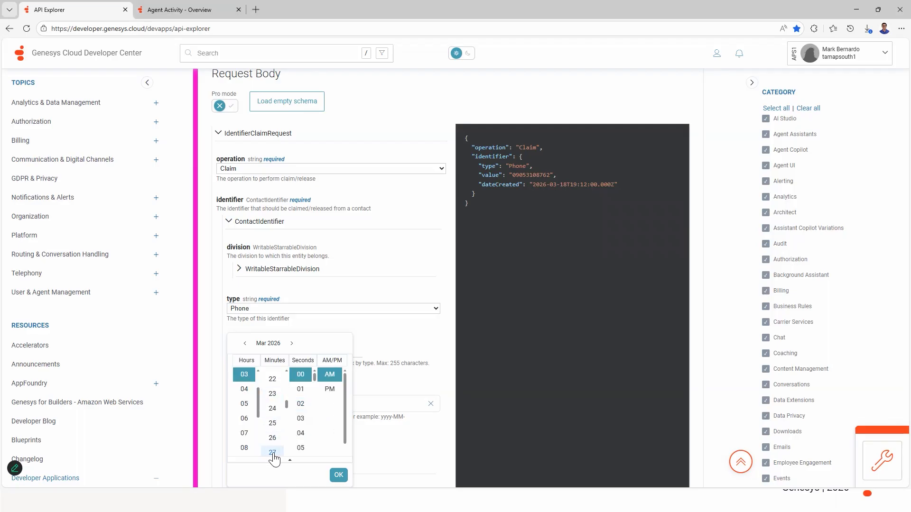
scroll(273, 410, down, 1)
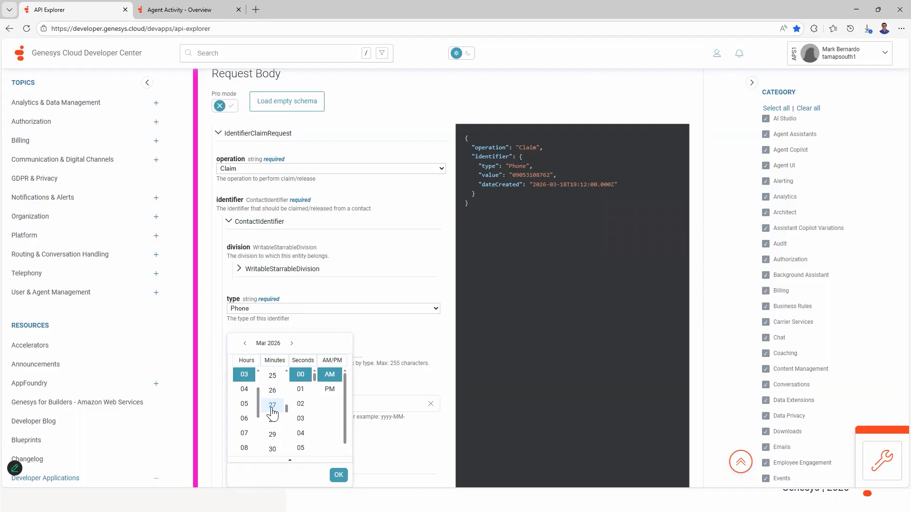
click(272, 413)
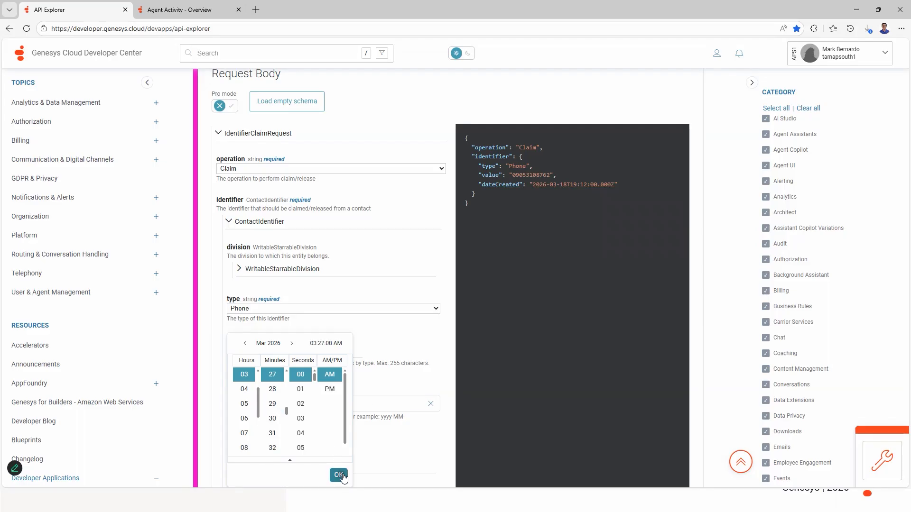
click(339, 476)
Execute the Claim request for the phone identifier and review the response status and headers
scroll(420, 429, down, 2)
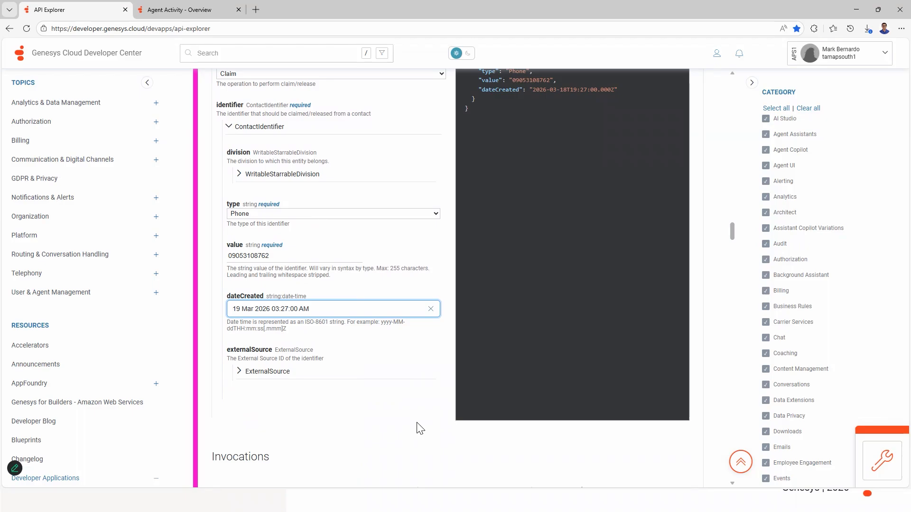
scroll(420, 429, down, 5)
scroll(477, 385, down, 1)
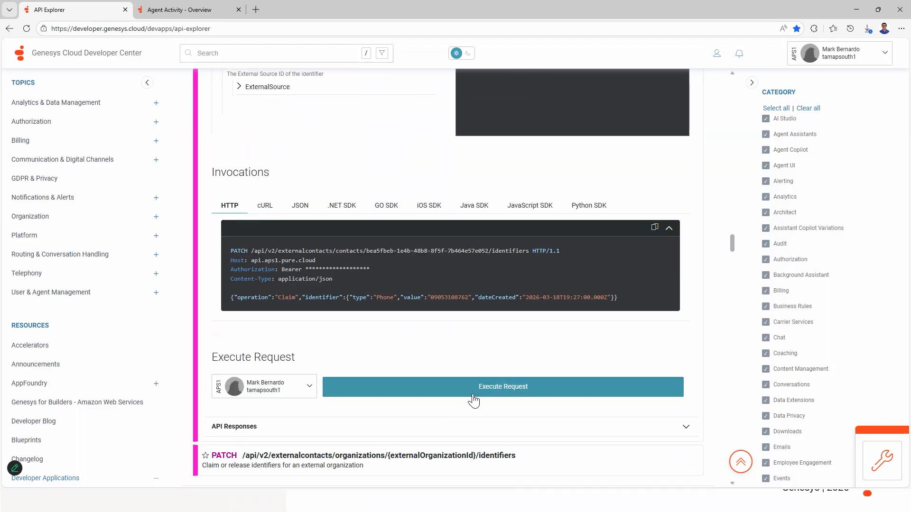
click(481, 392)
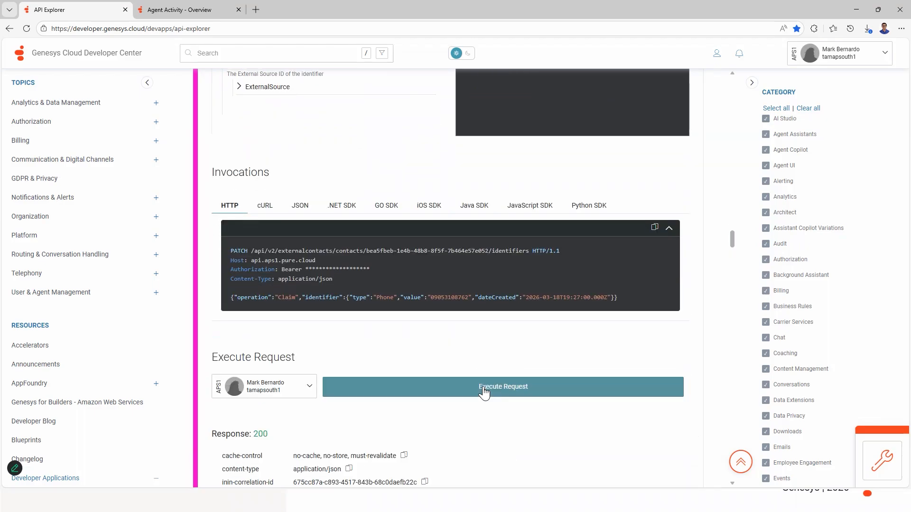
scroll(380, 365, down, 4)
drag(212, 245, 438, 298)
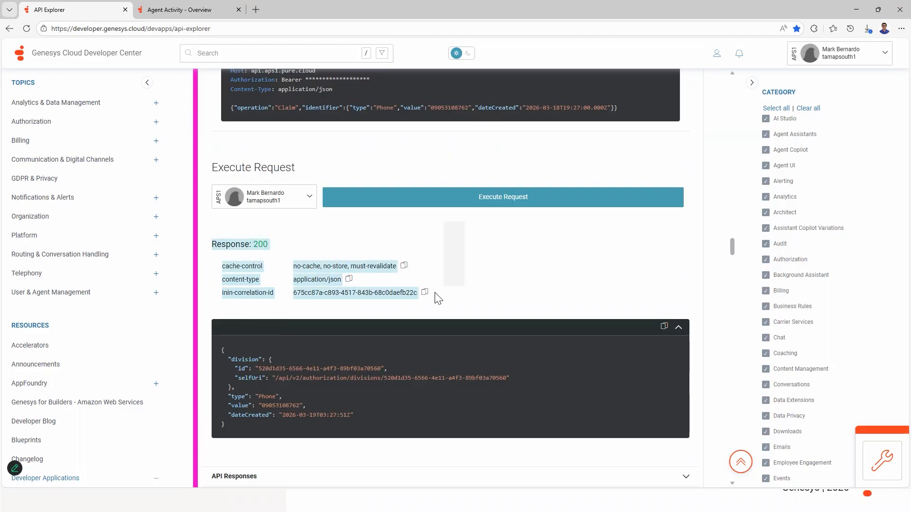
Switch to the Genesys Cloud directory and reopen the IT Support contact from the contacts list to check its mobile phone
click(204, 10)
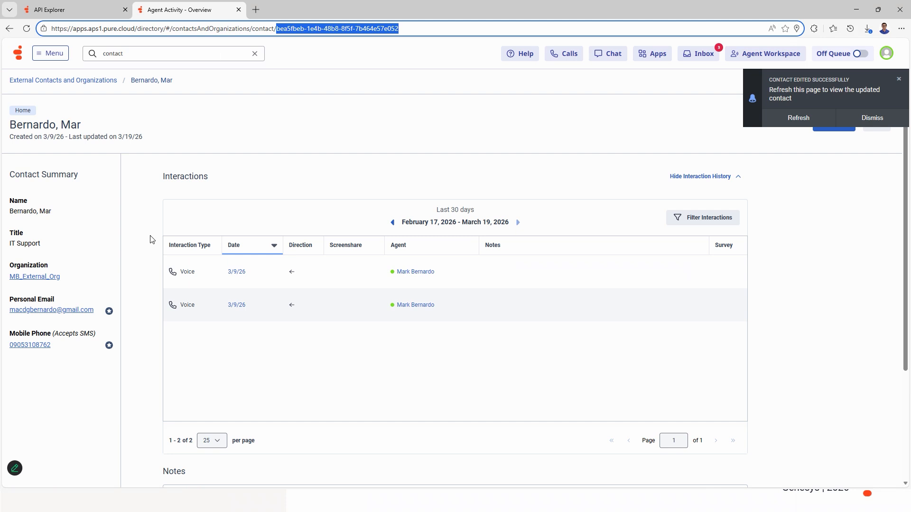
click(84, 81)
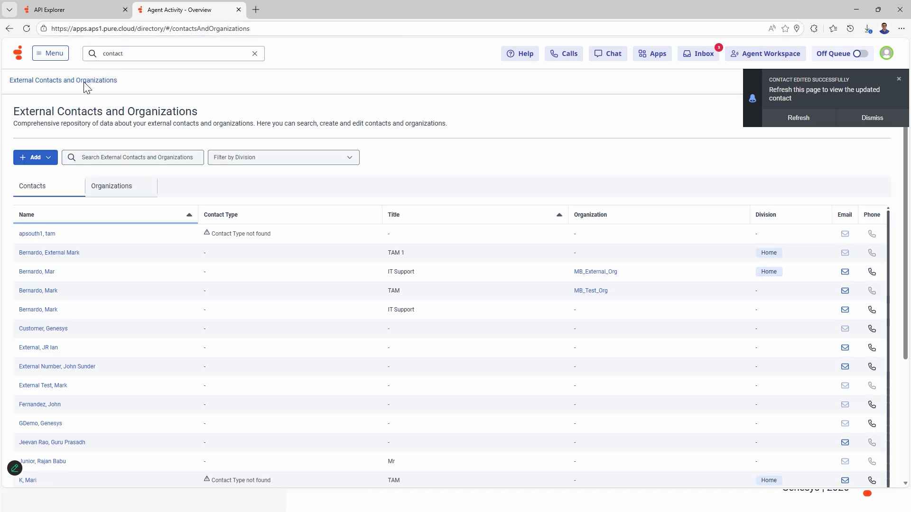
click(38, 272)
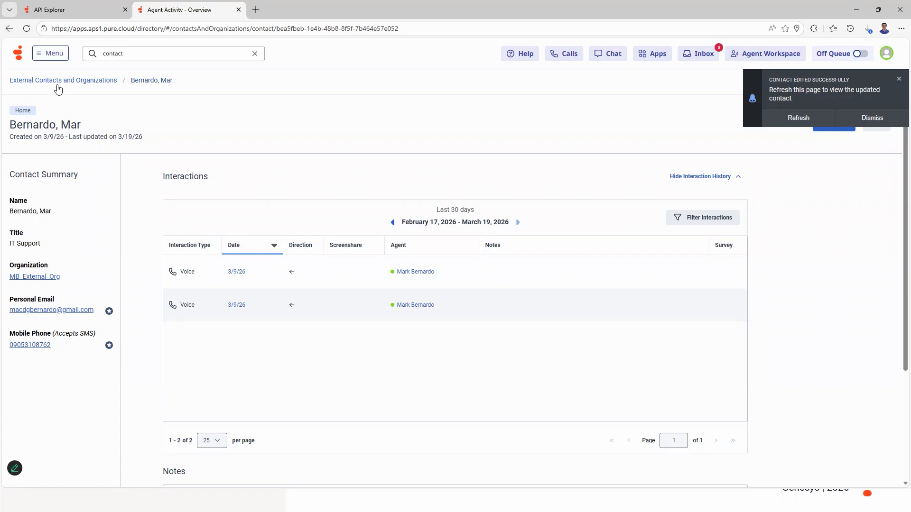
Switch back to the API Explorer and set the request body's operation to Release
click(53, 9)
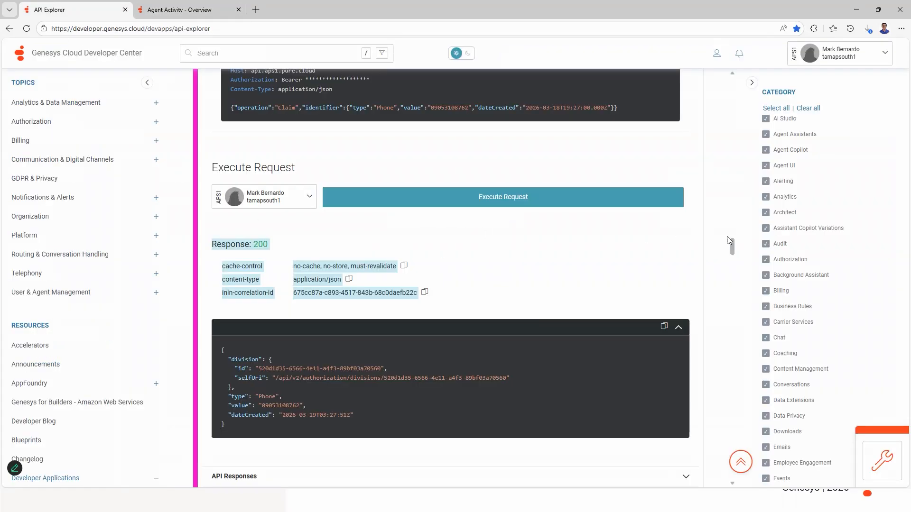
click(612, 253)
scroll(588, 265, up, 10)
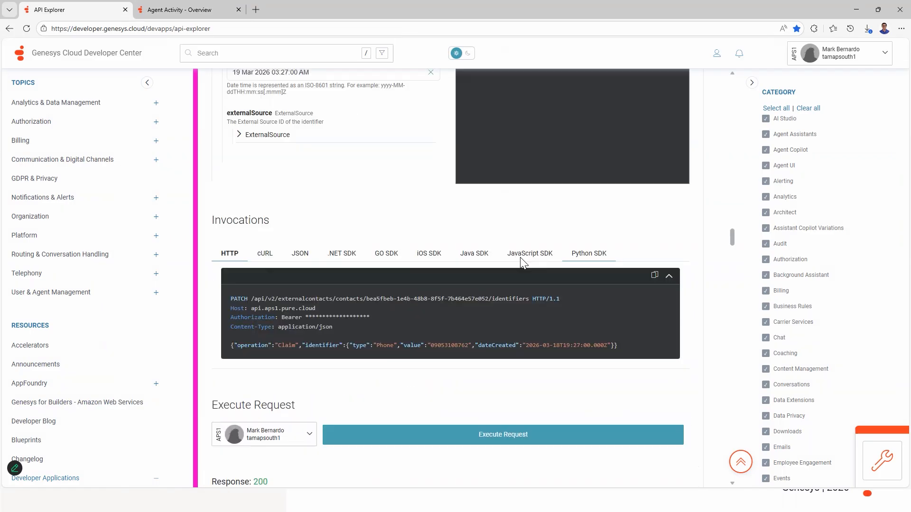
click(252, 217)
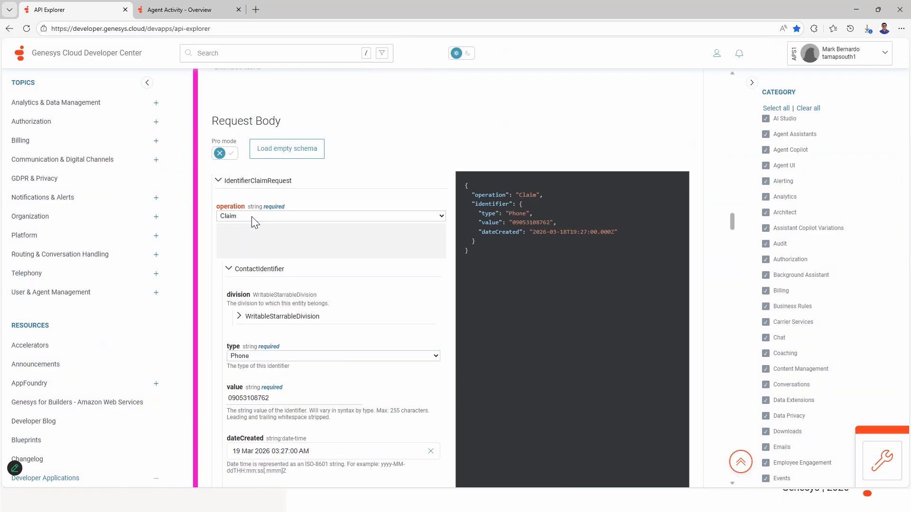
click(246, 252)
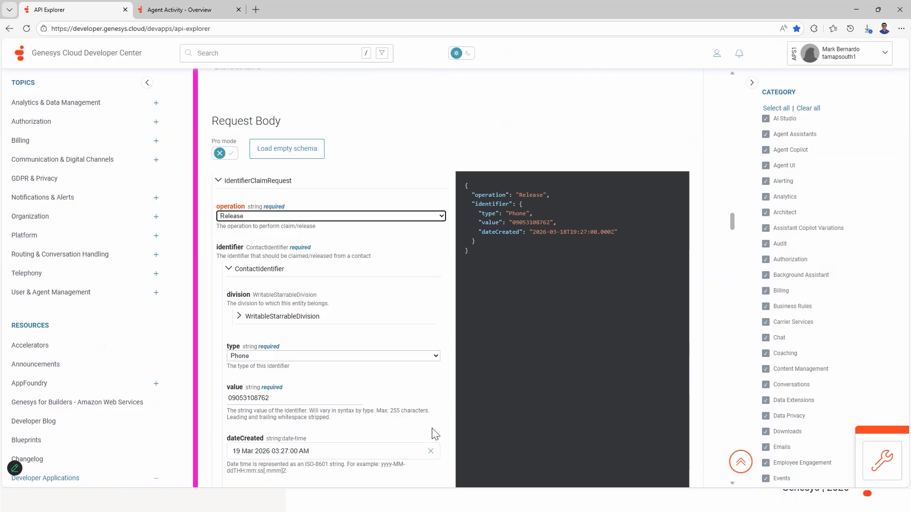
Select Phone as the identifier's type and check the phone number entered as its value
click(267, 366)
click(266, 359)
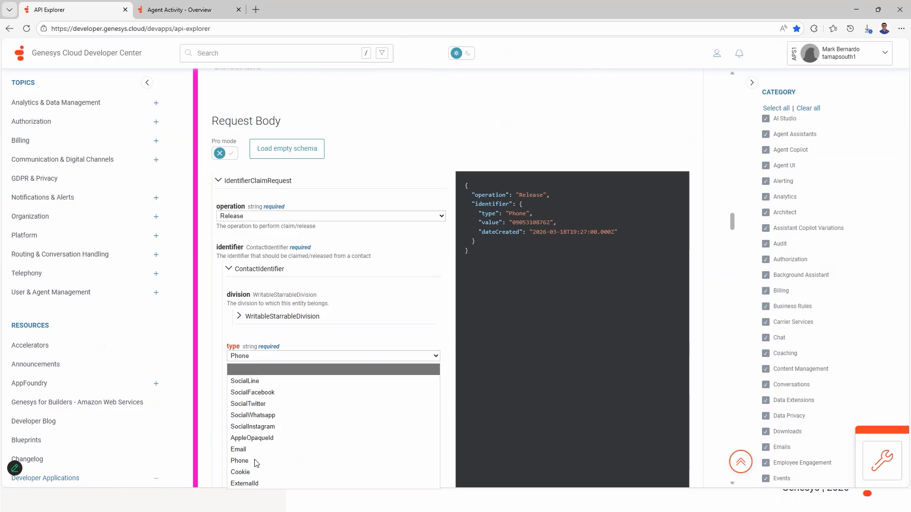
click(255, 457)
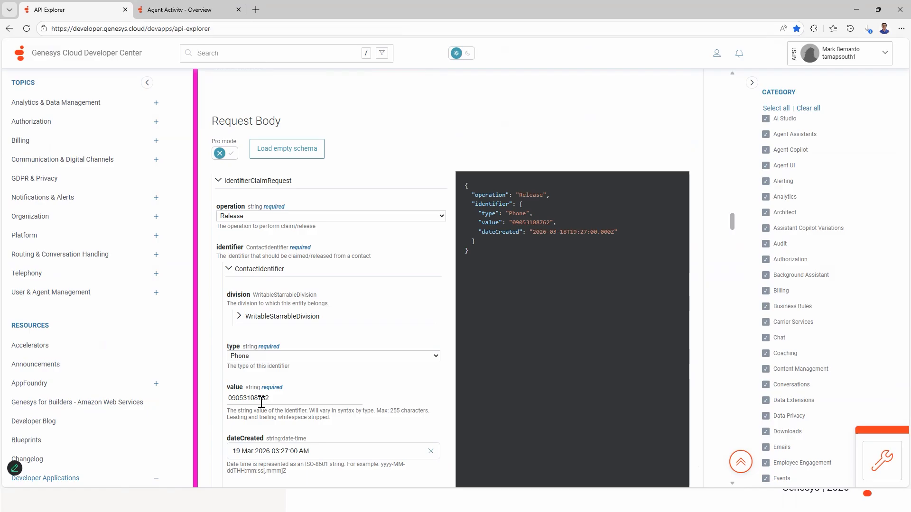
double_click(238, 399)
Set the identifier's dateCreated to 19 Mar 2026 03:28:00 AM
scroll(343, 411, down, 2)
click(325, 356)
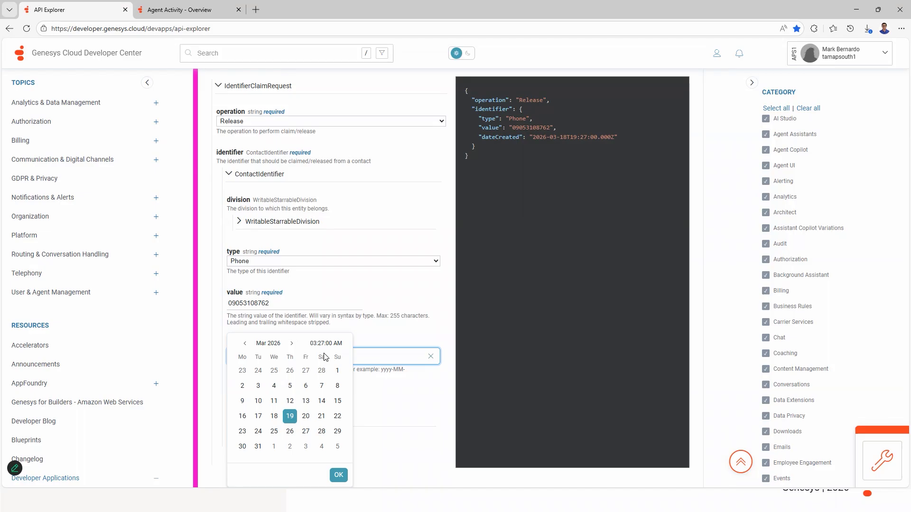
click(316, 343)
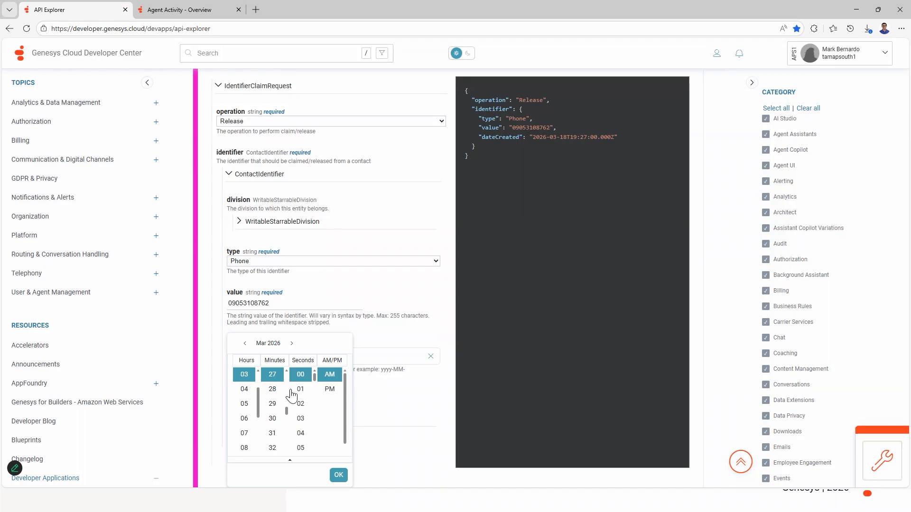
click(271, 389)
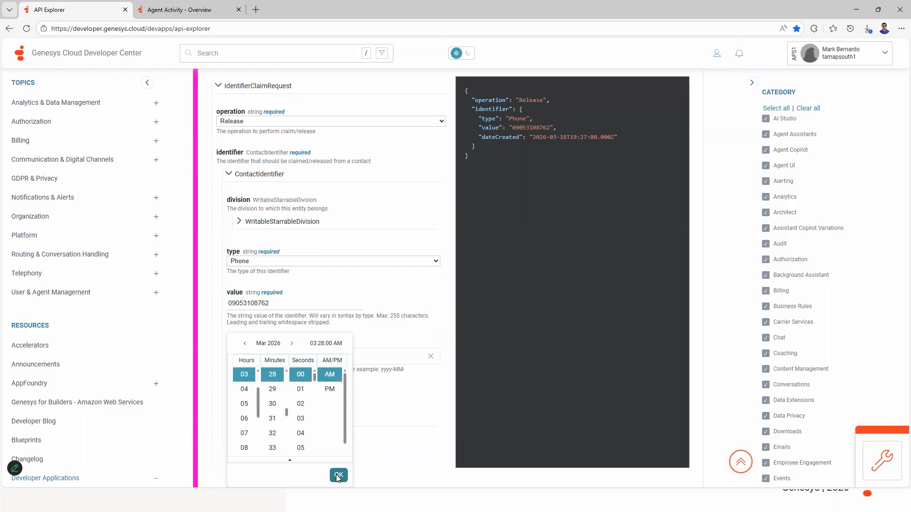
click(338, 474)
Execute the Release request for the phone identifier and review the response status and headers
scroll(379, 449, down, 6)
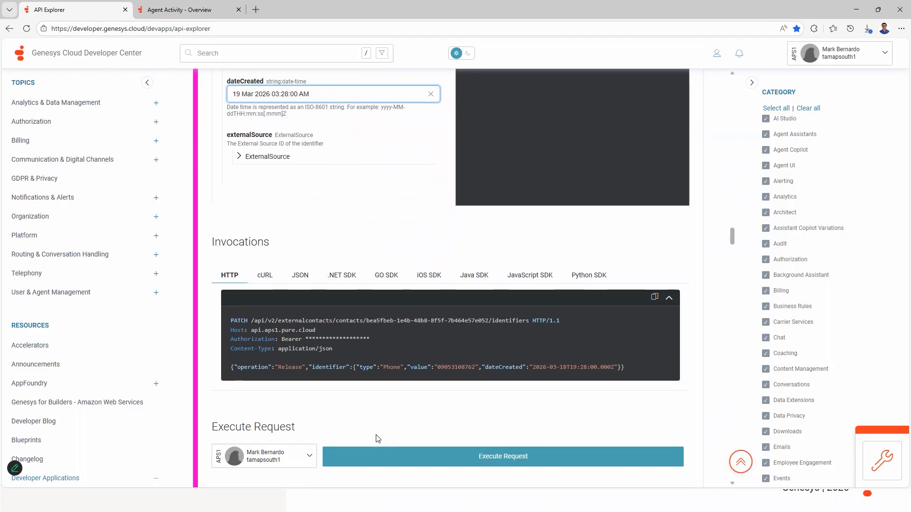
click(469, 442)
scroll(439, 402, down, 2)
drag(434, 442, 220, 369)
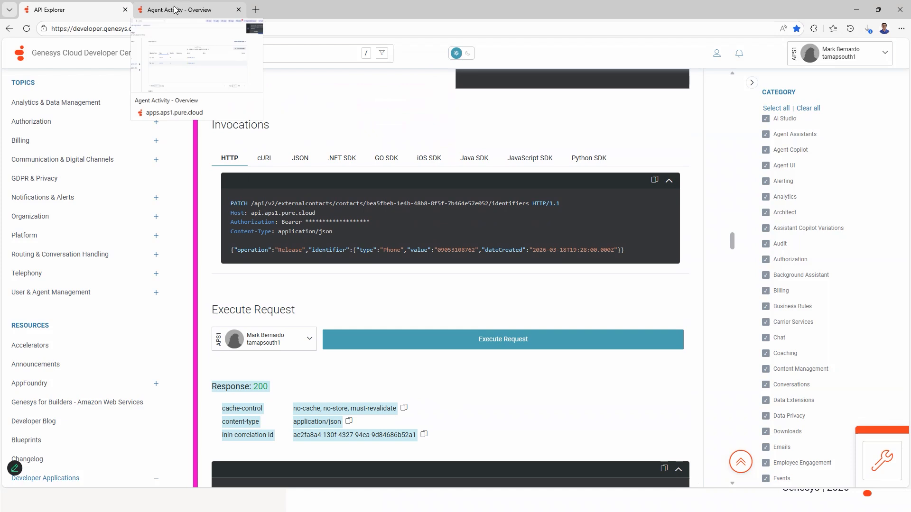
Switch to the Genesys Cloud directory and reopen the IT Support contact belonging to MB_External_Org from the external contacts list
click(176, 9)
click(45, 80)
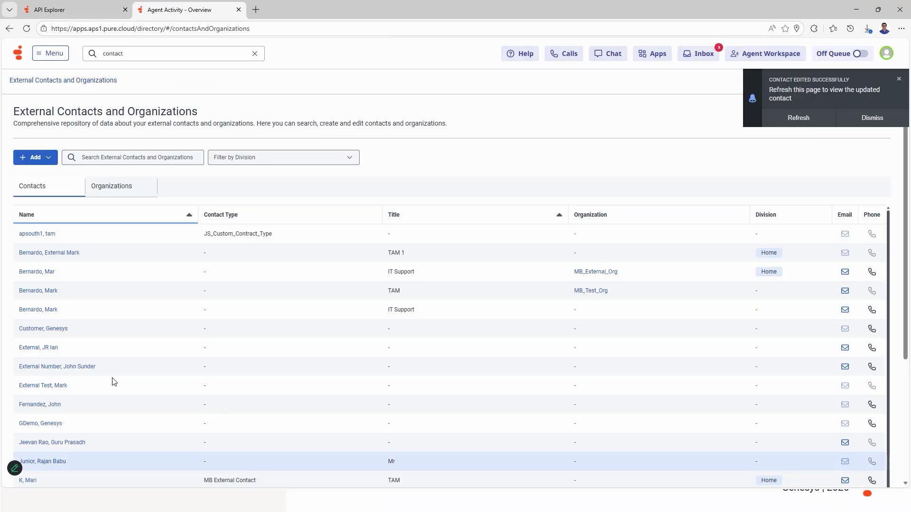
click(42, 272)
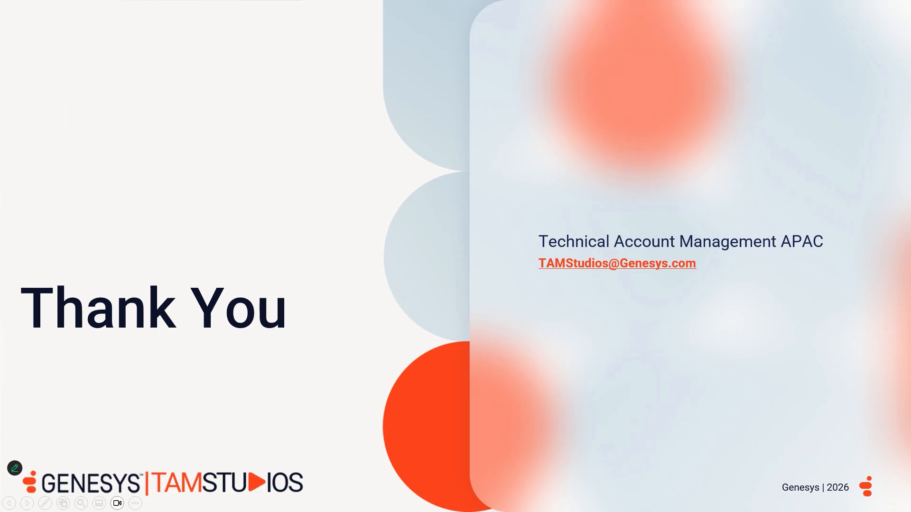
key(alt+Tab)
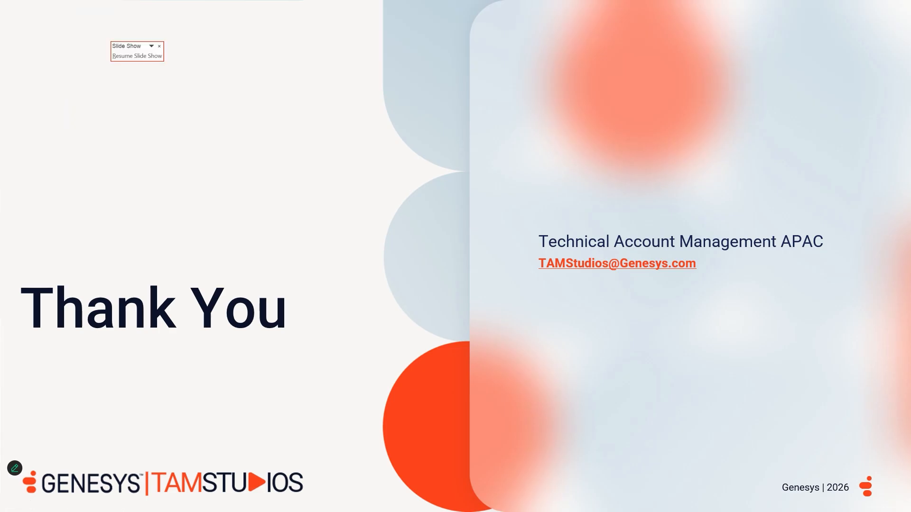